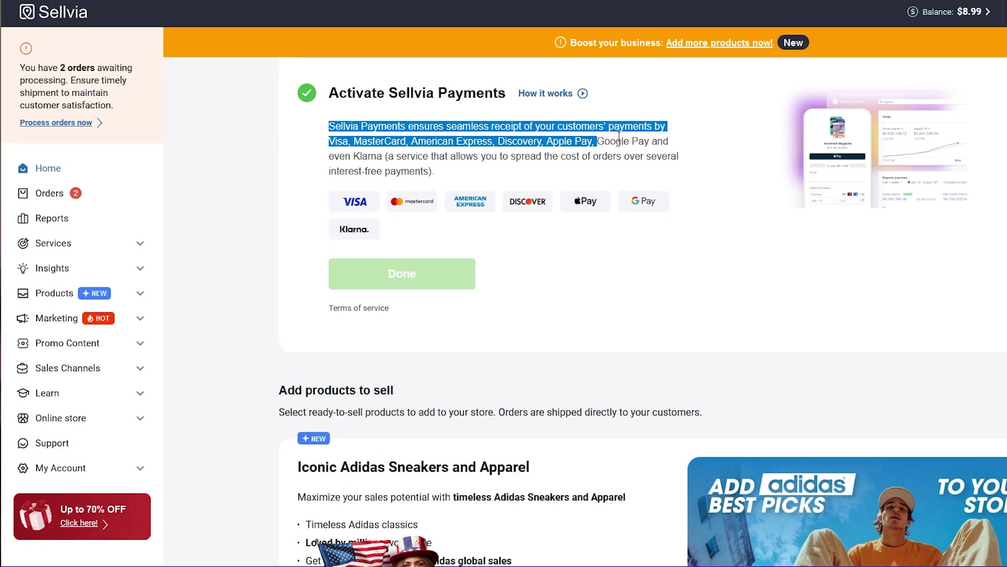
Highlight the Sellvia Payments description that lists the accepted payment methods, including Klarna.
{"action": "left_click_drag", "start_coordinate": [619, 137], "coordinate": [506, 159]}
{"action": "left_click_drag", "start_coordinate": [567, 167], "coordinate": [636, 160]}
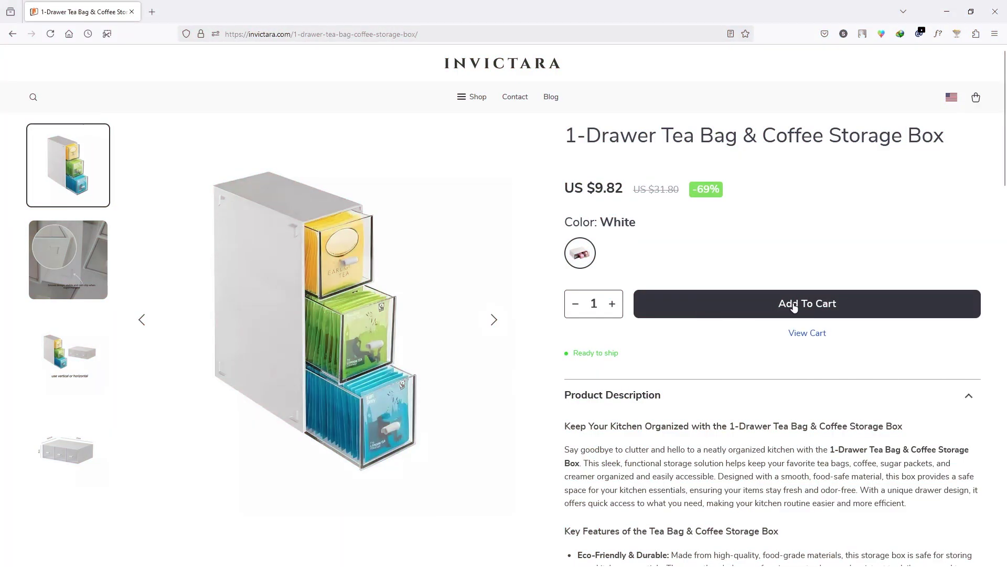
Add the 1-Drawer Tea Bag & Coffee Storage Box to the store's cart and proceed from the checkout details to payment.
{"action": "left_click", "coordinate": [788, 307]}
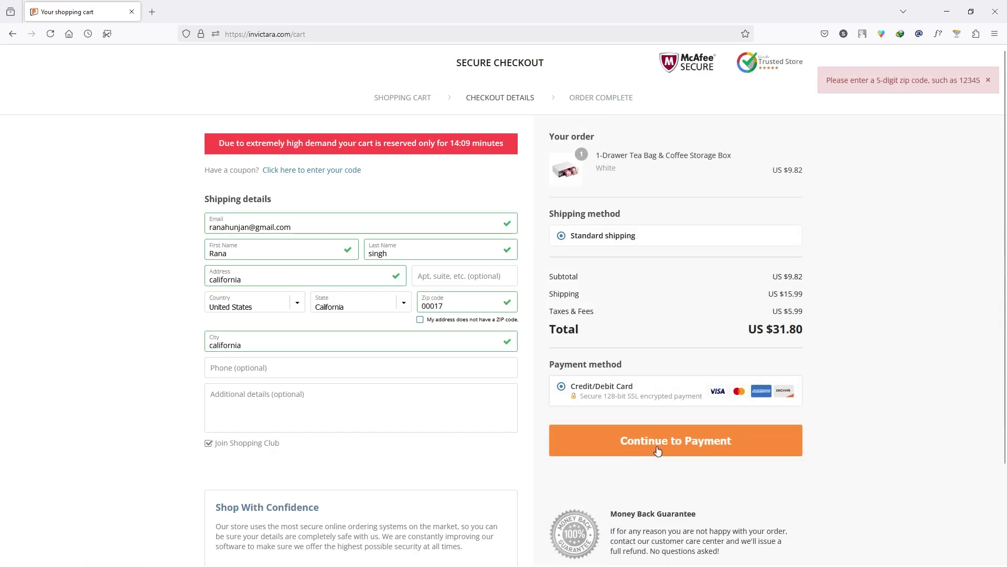
{"action": "left_click", "coordinate": [658, 450]}
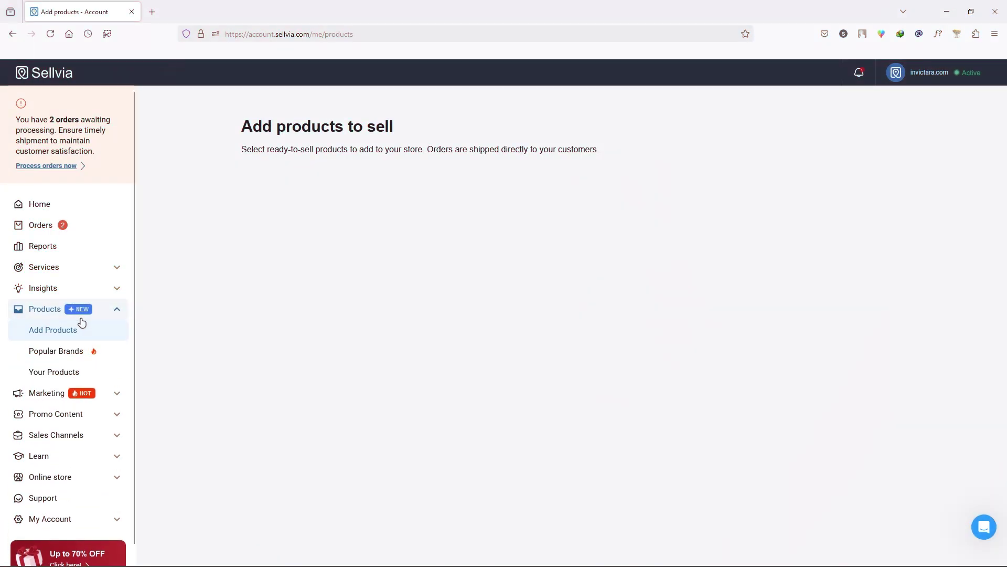
Browse the ready-to-sell product packages and the popular brand packages offered for the Sellvia store.
{"action": "scroll", "coordinate": [241, 304], "scroll_direction": "down", "scroll_amount": 6}
{"action": "scroll", "coordinate": [296, 333], "scroll_direction": "down", "scroll_amount": 5}
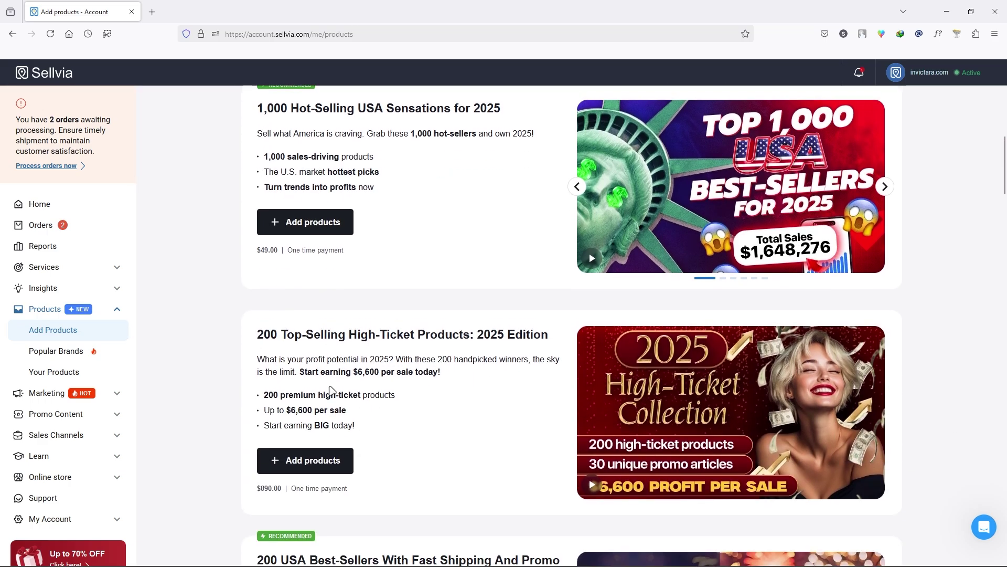
{"action": "left_click", "coordinate": [61, 355]}
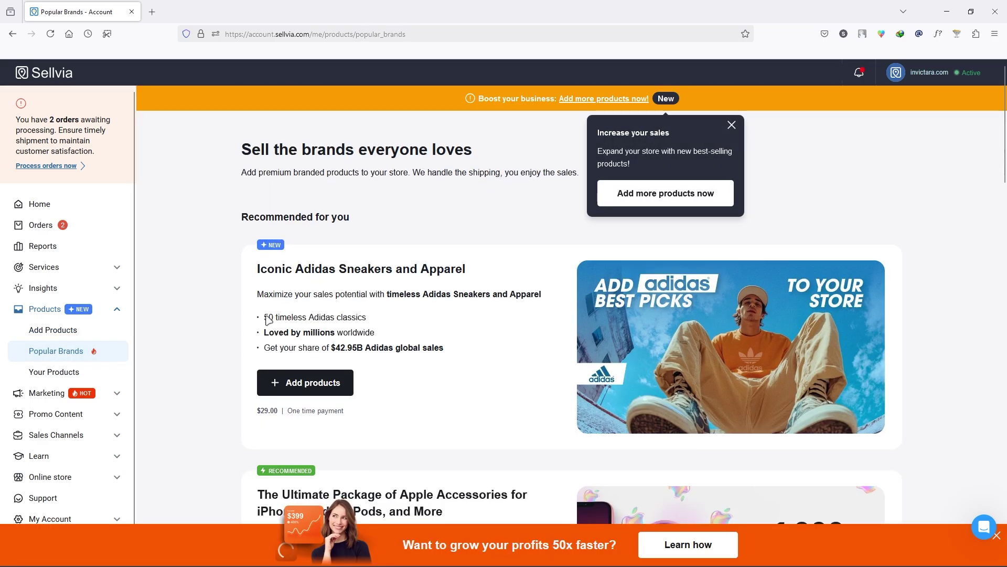
{"action": "scroll", "coordinate": [306, 328], "scroll_direction": "down", "scroll_amount": 8}
Review the store's own products and read through the Sellvia Success Package delivery report, closing it when done.
{"action": "left_click", "coordinate": [54, 371]}
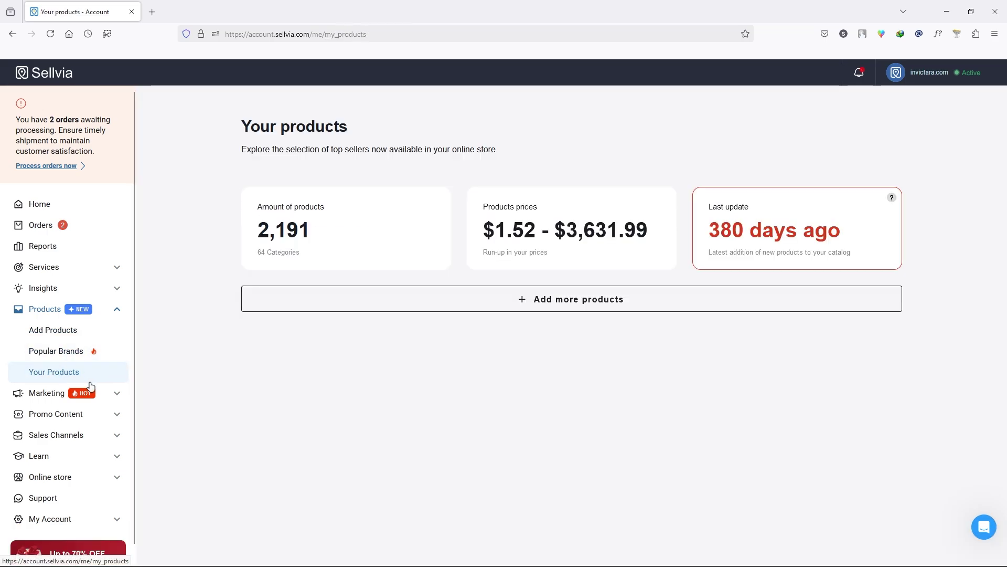
{"action": "left_click", "coordinate": [293, 476]}
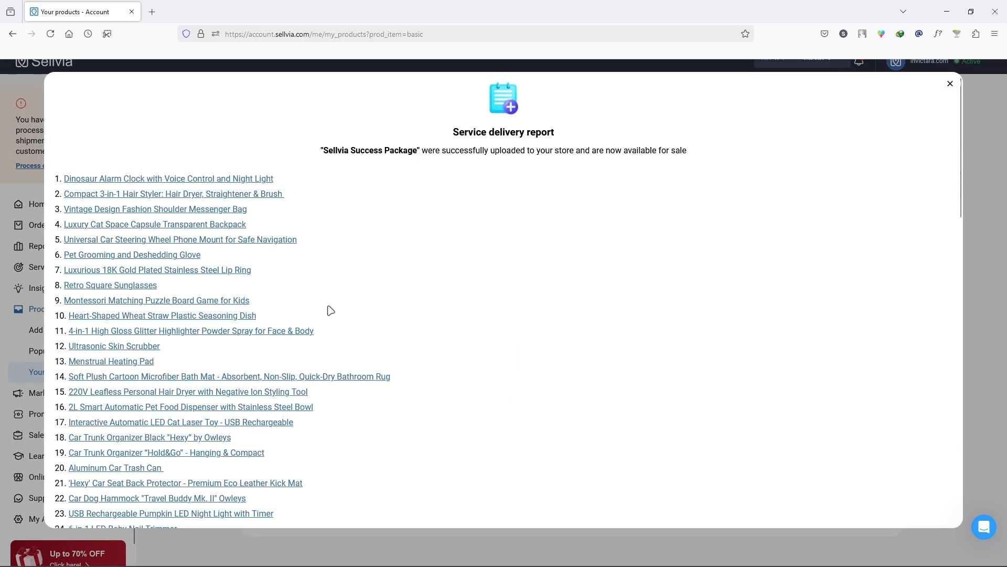
{"action": "scroll", "coordinate": [241, 367], "scroll_direction": "down", "scroll_amount": 15}
{"action": "key", "text": "Escape"}
Browse the Social Media marketing content and open the details of the Car Trunk Organizer "Hexy" post.
{"action": "left_click", "coordinate": [63, 392]}
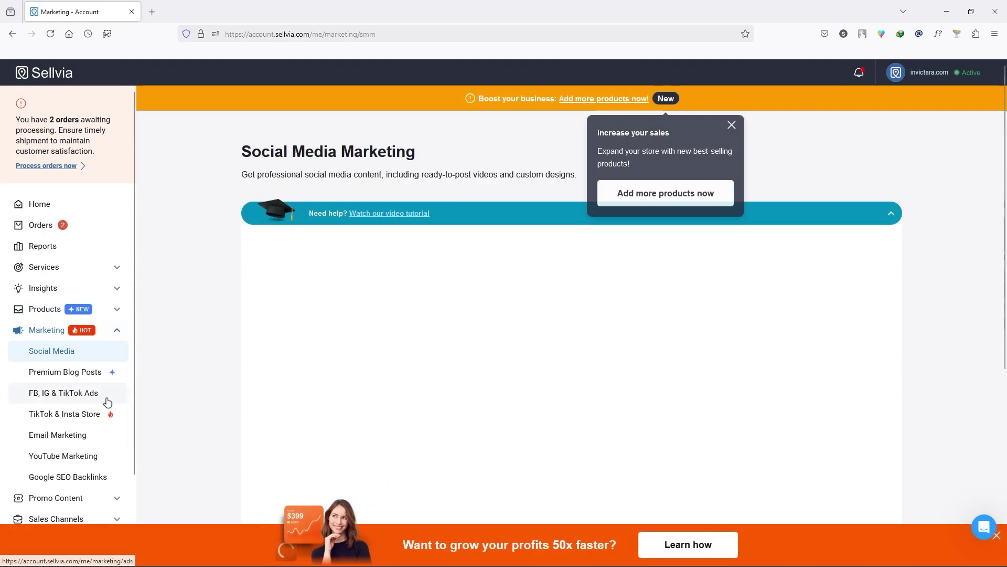
{"action": "scroll", "coordinate": [254, 317], "scroll_direction": "down", "scroll_amount": 6}
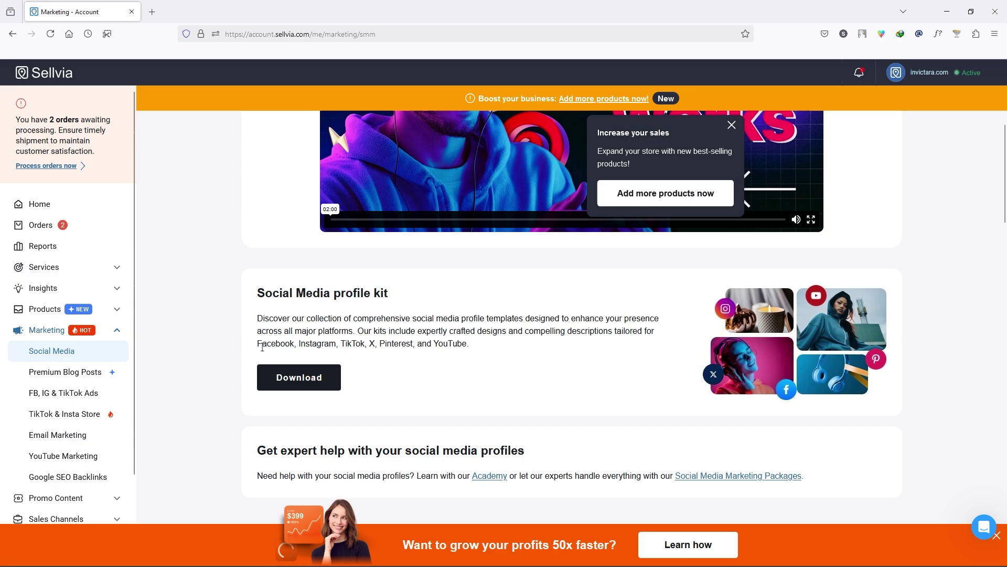
{"action": "scroll", "coordinate": [303, 350], "scroll_direction": "down", "scroll_amount": 10}
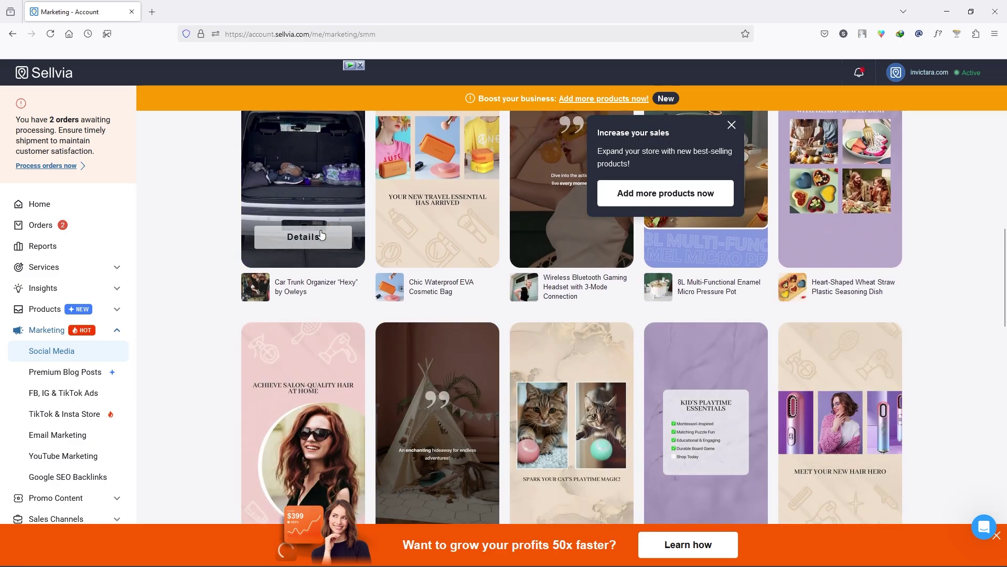
{"action": "left_click", "coordinate": [299, 232]}
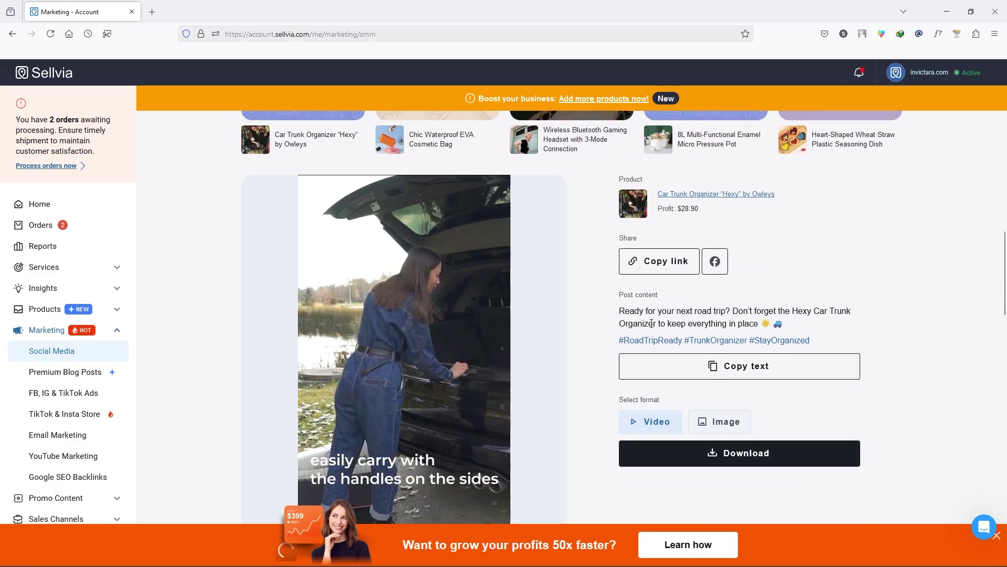
Examine the premium blog posts list and the ready-made FB, IG & TikTok video ads.
{"action": "left_click", "coordinate": [67, 371]}
{"action": "scroll", "coordinate": [191, 348], "scroll_direction": "down", "scroll_amount": 4}
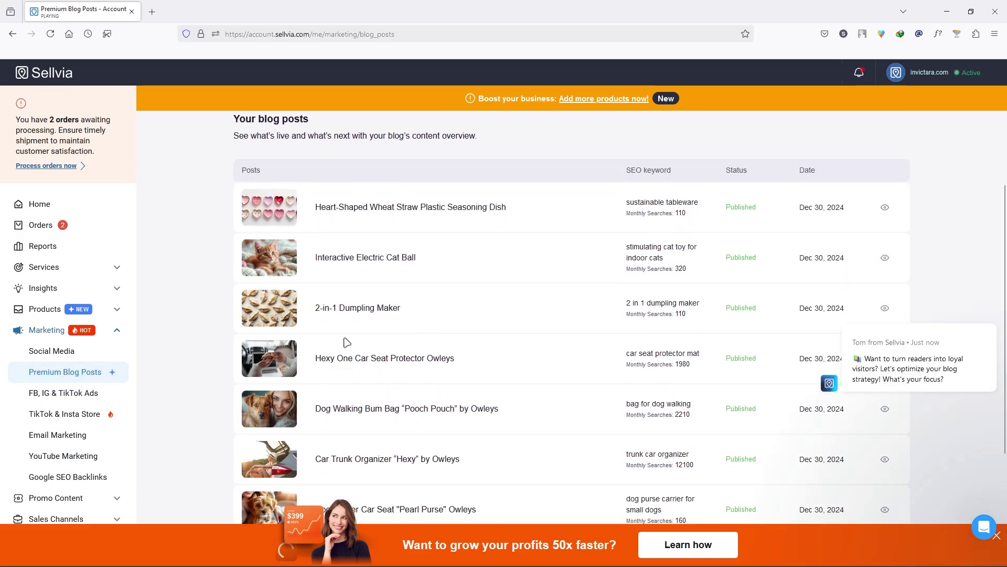
{"action": "left_click", "coordinate": [63, 395]}
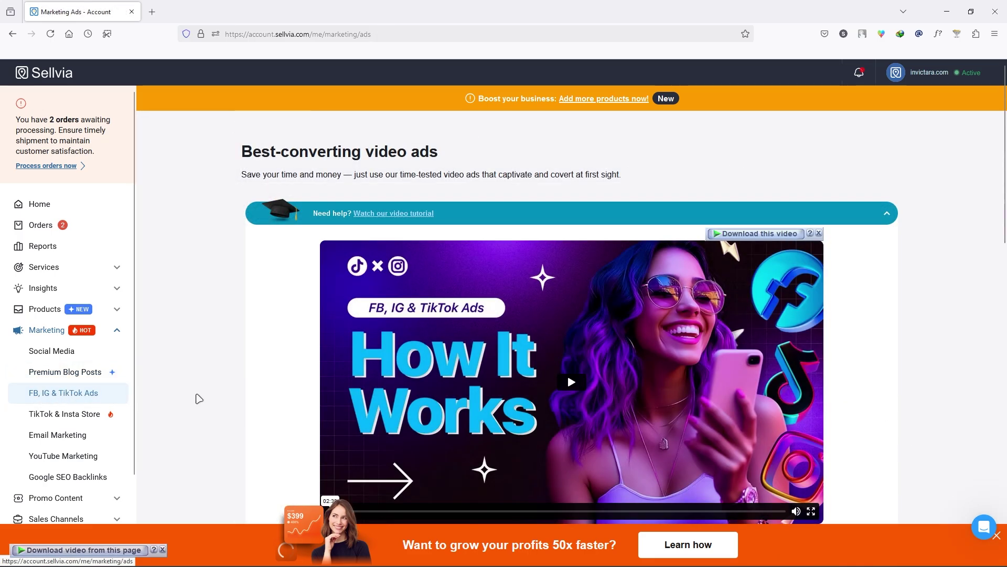
{"action": "scroll", "coordinate": [294, 341], "scroll_direction": "down", "scroll_amount": 7}
{"action": "left_click", "coordinate": [336, 427]}
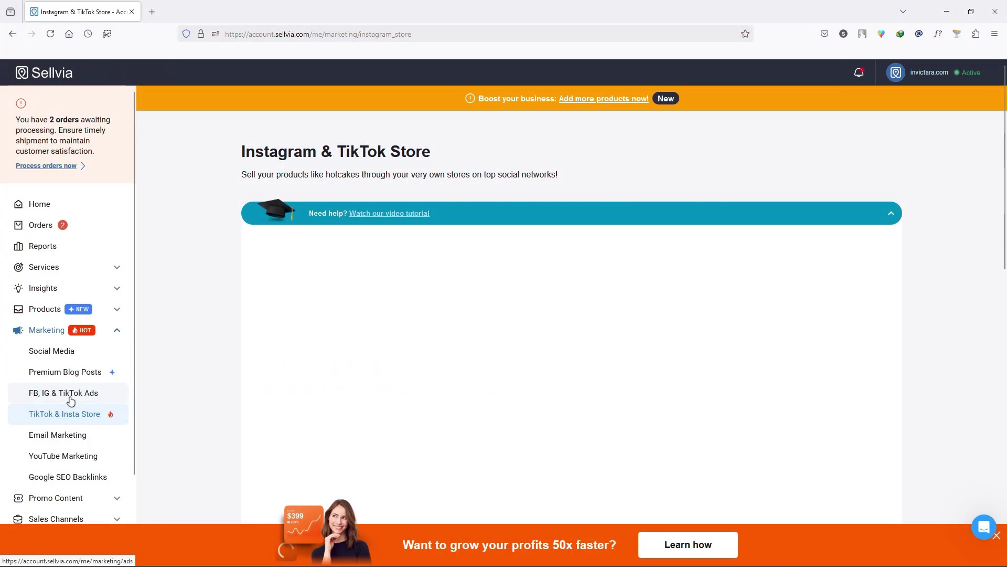
Look through the Instagram & TikTok Store page, including its store link and preview.
{"action": "scroll", "coordinate": [426, 365], "scroll_direction": "down", "scroll_amount": 8}
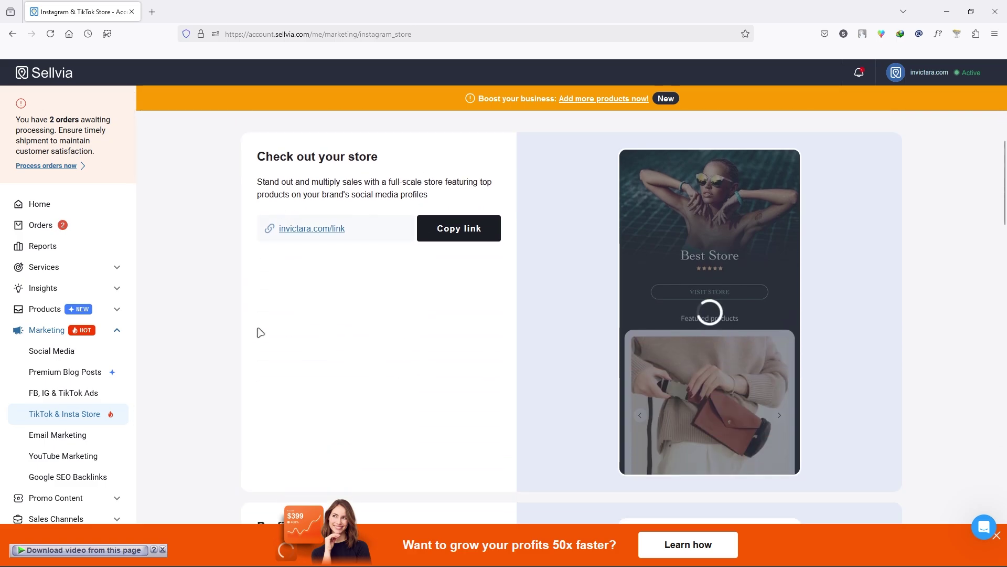
{"action": "scroll", "coordinate": [270, 326], "scroll_direction": "down", "scroll_amount": 1}
{"action": "scroll", "coordinate": [530, 407], "scroll_direction": "down", "scroll_amount": 1}
Examine the Email Marketing page, covering its statistics, lead generation banner and automated email templates.
{"action": "left_click", "coordinate": [58, 435]}
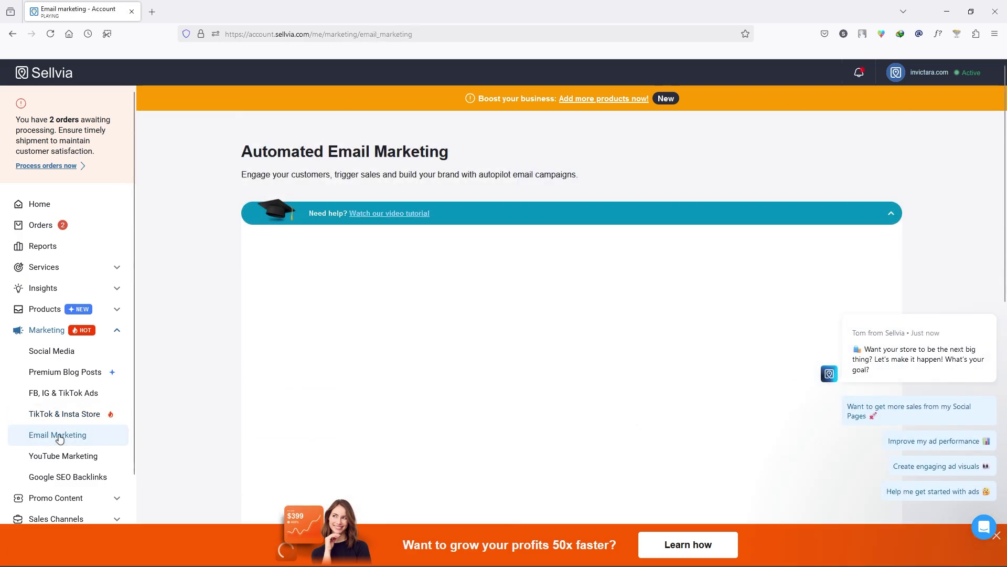
{"action": "scroll", "coordinate": [273, 380], "scroll_direction": "down", "scroll_amount": 7}
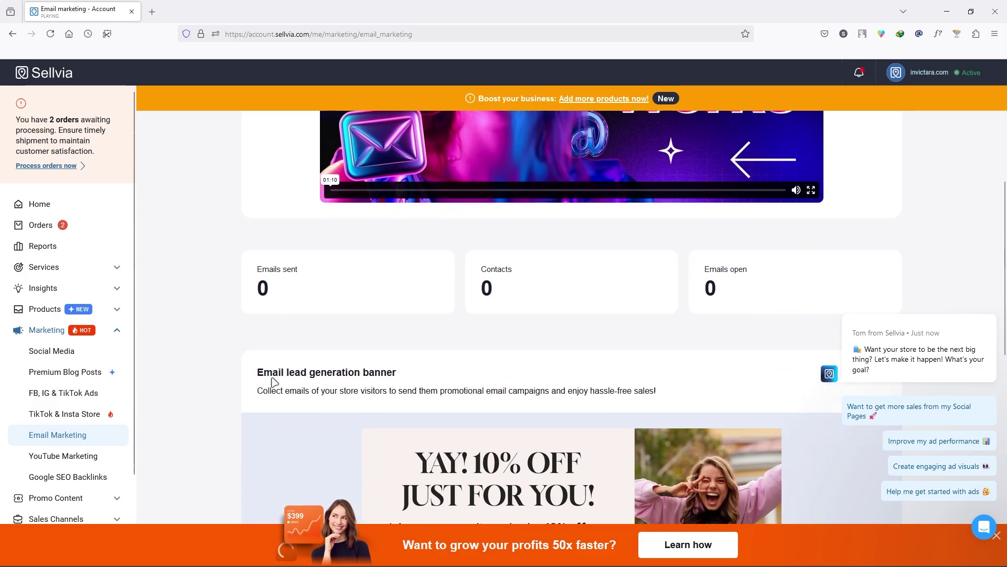
{"action": "scroll", "coordinate": [439, 342], "scroll_direction": "down", "scroll_amount": 7}
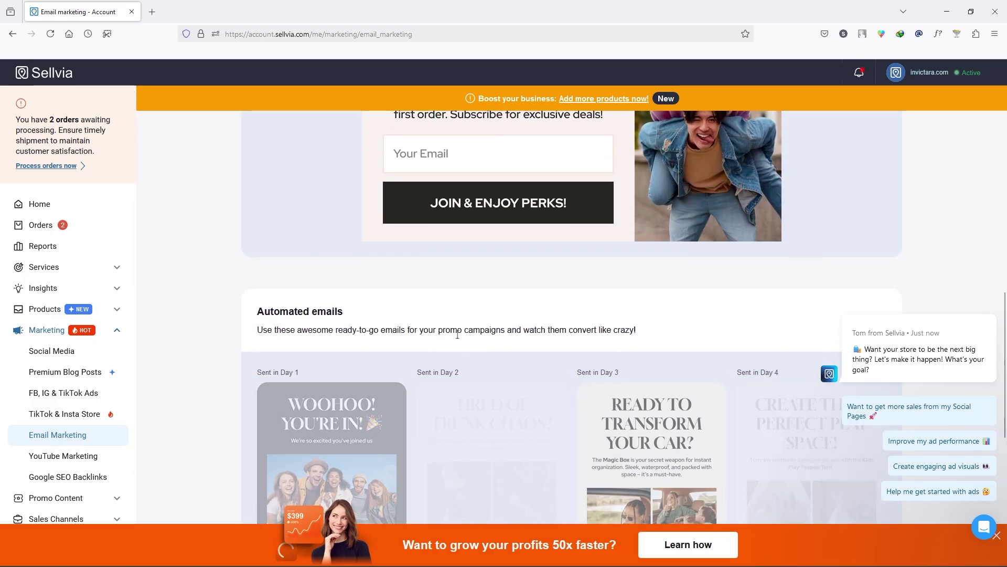
{"action": "scroll", "coordinate": [440, 350], "scroll_direction": "down", "scroll_amount": 1}
{"action": "scroll", "coordinate": [443, 346], "scroll_direction": "down", "scroll_amount": 13}
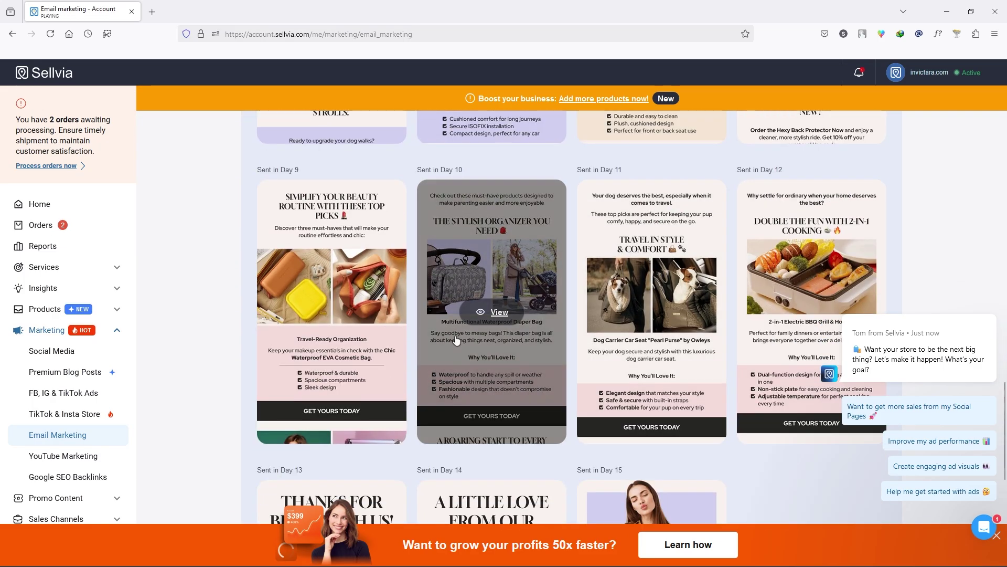
Browse the YouTube Marketing product videos and open the 65W GaN Fast Charger with Robot Design video.
{"action": "left_click", "coordinate": [63, 455]}
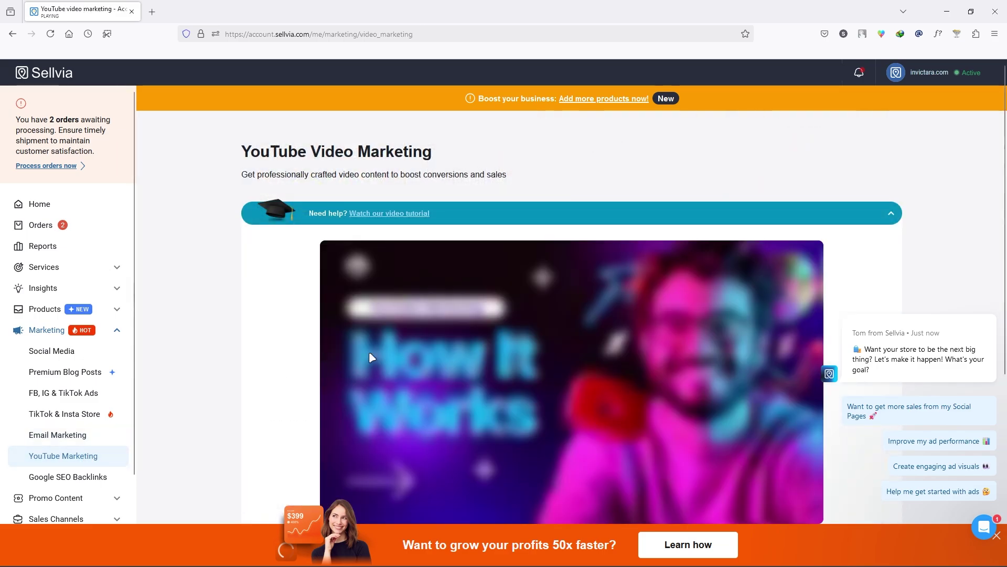
{"action": "scroll", "coordinate": [530, 341], "scroll_direction": "down", "scroll_amount": 7}
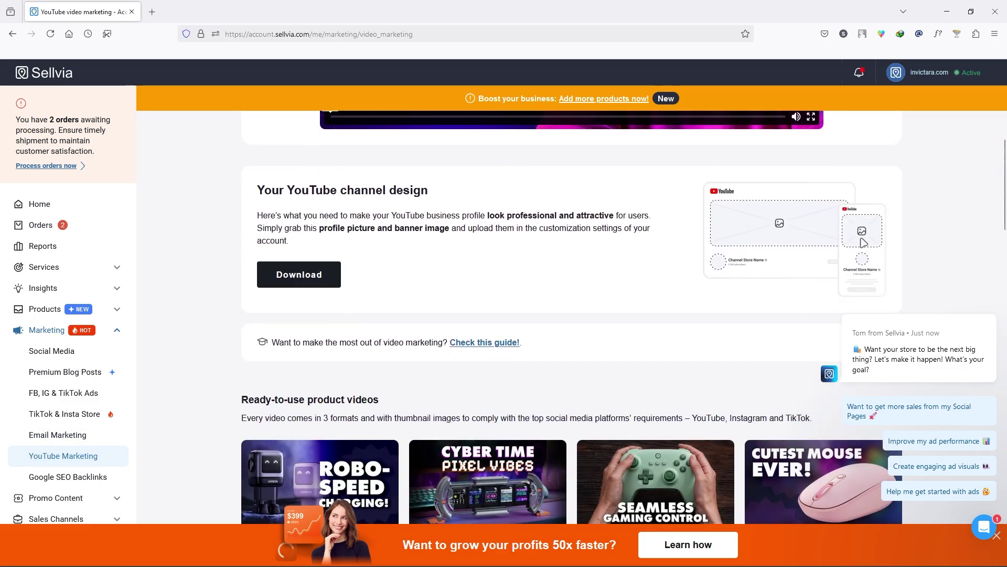
{"action": "scroll", "coordinate": [524, 313], "scroll_direction": "down", "scroll_amount": 5}
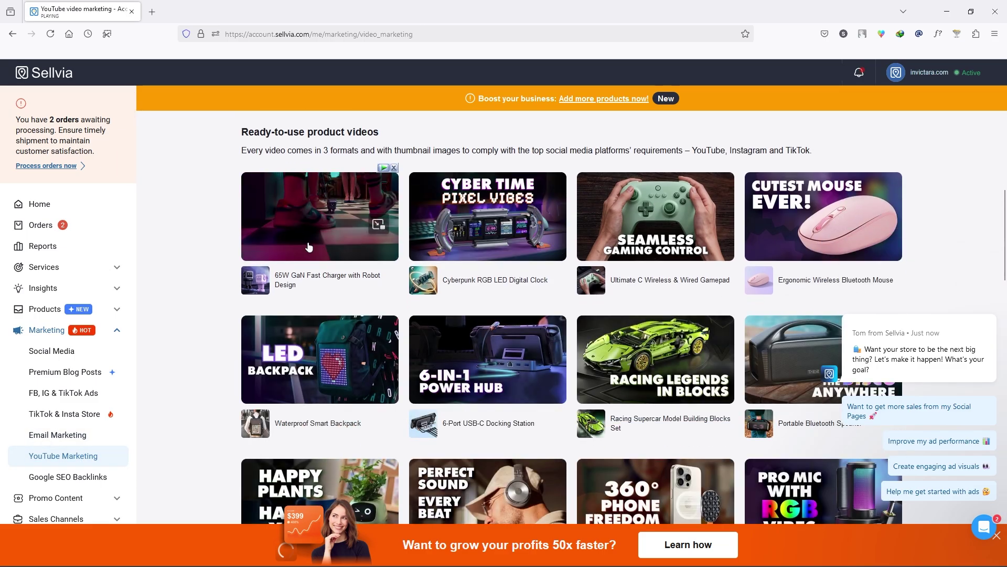
{"action": "left_click", "coordinate": [309, 247]}
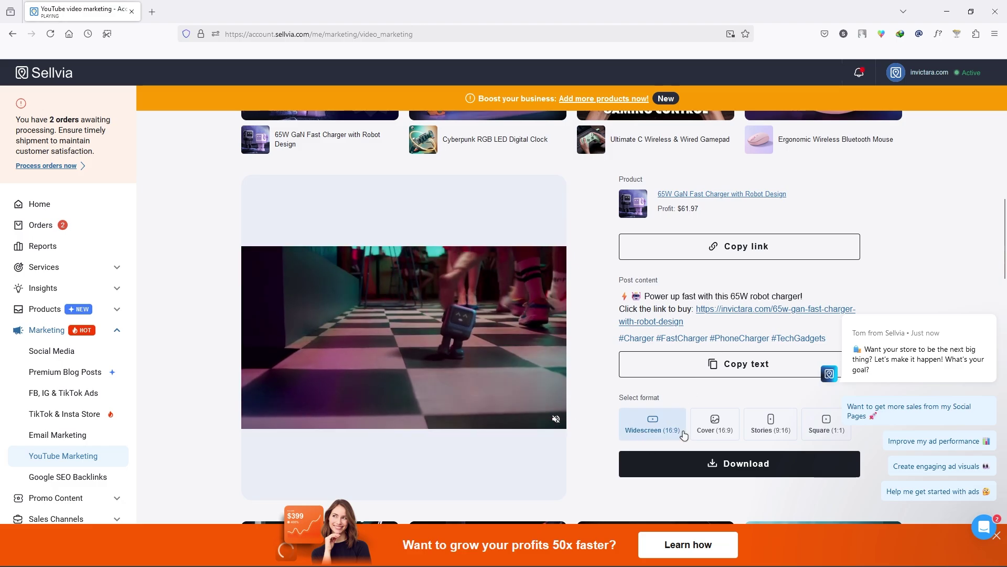
Review the Google SEO Backlinks page and its steps for creating backlinks.
{"action": "left_click", "coordinate": [73, 474]}
{"action": "scroll", "coordinate": [207, 321], "scroll_direction": "down", "scroll_amount": 9}
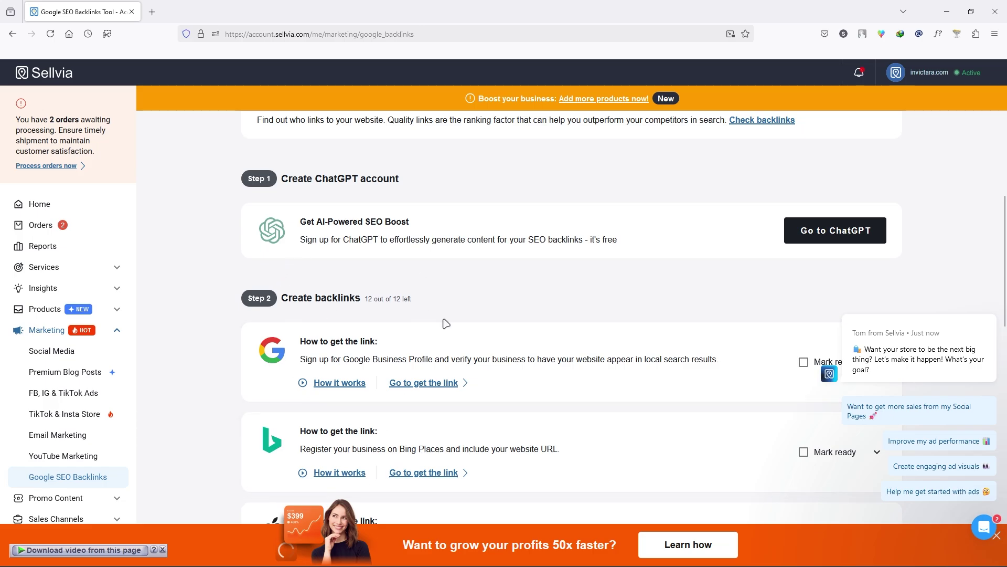
Browse the promo video packages and the store's own promo videos, and view the Amazon sales channel offer.
{"action": "left_click", "coordinate": [56, 497]}
{"action": "scroll", "coordinate": [412, 428], "scroll_direction": "down", "scroll_amount": 3}
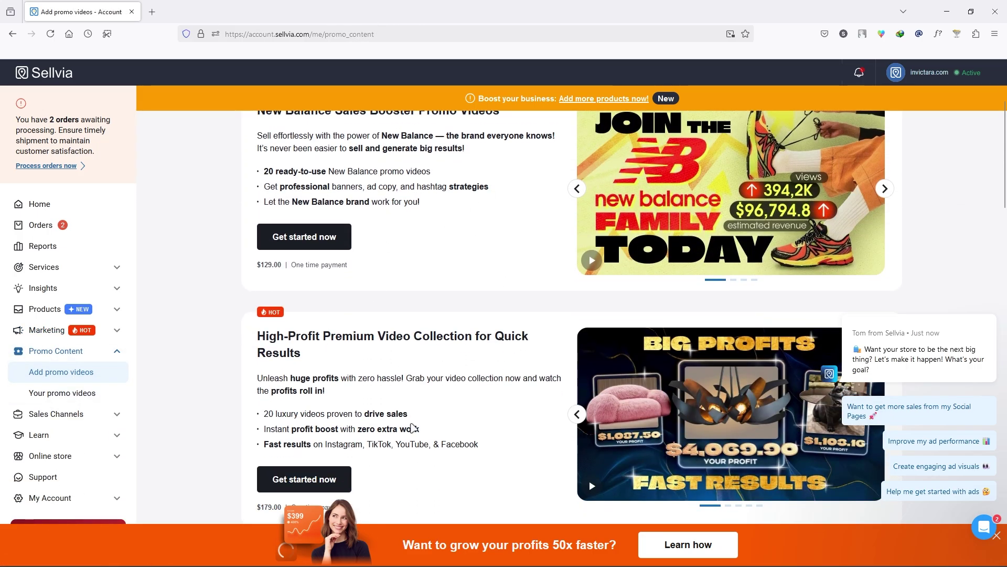
{"action": "scroll", "coordinate": [404, 414], "scroll_direction": "down", "scroll_amount": 4}
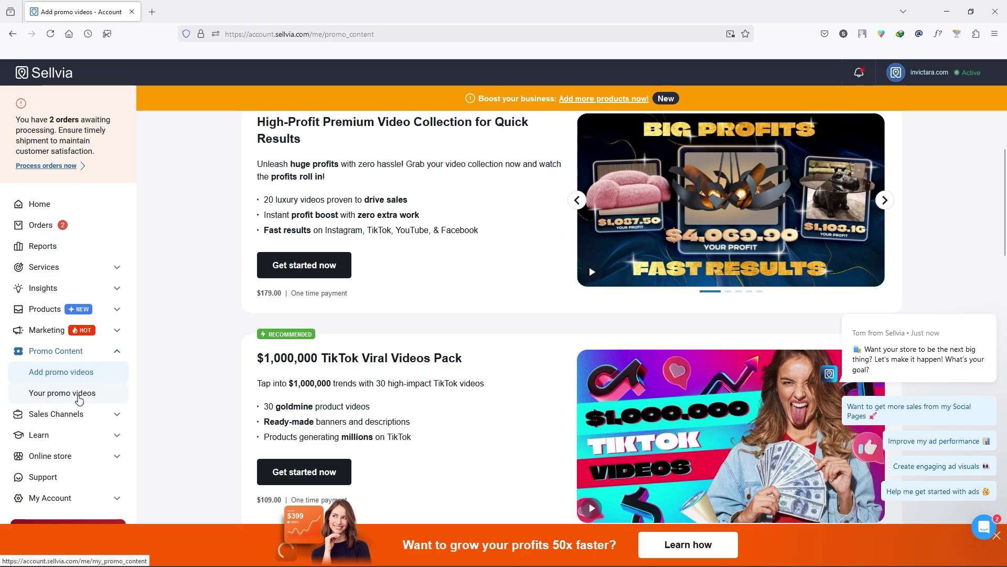
{"action": "left_click", "coordinate": [78, 399]}
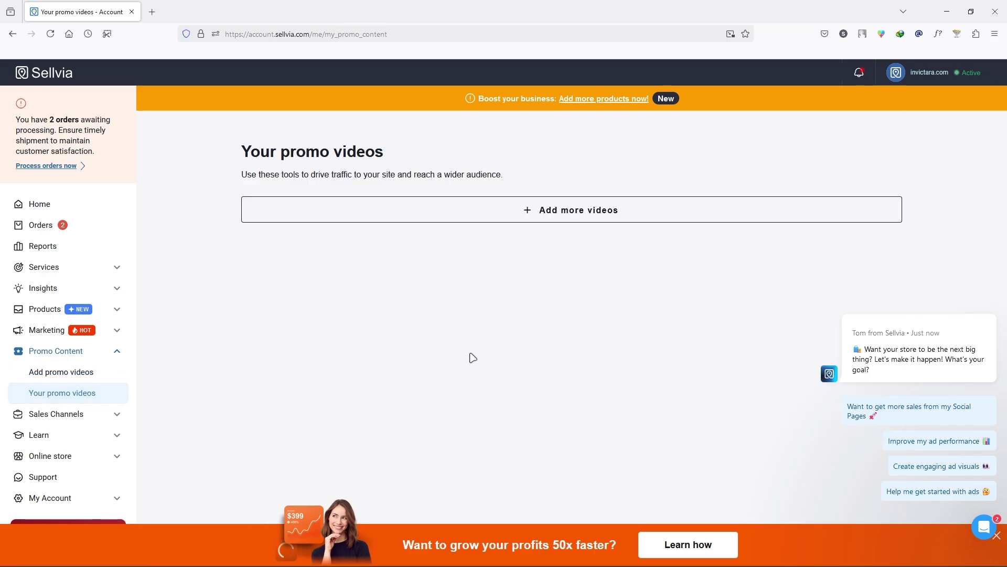
{"action": "left_click", "coordinate": [79, 414]}
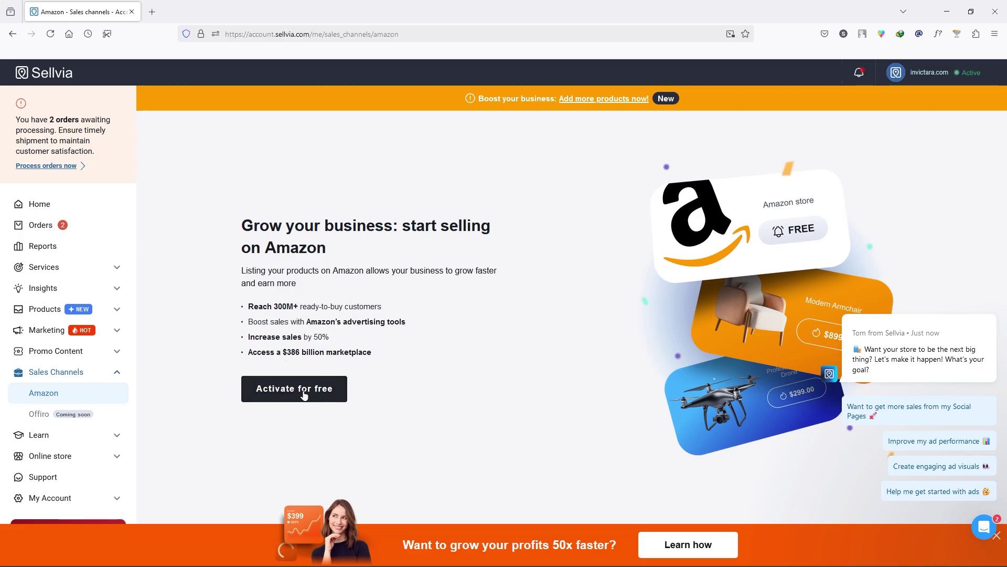
Look through the learning resources, covering the Academy lessons, the Courses and the Guides.
{"action": "left_click", "coordinate": [60, 438]}
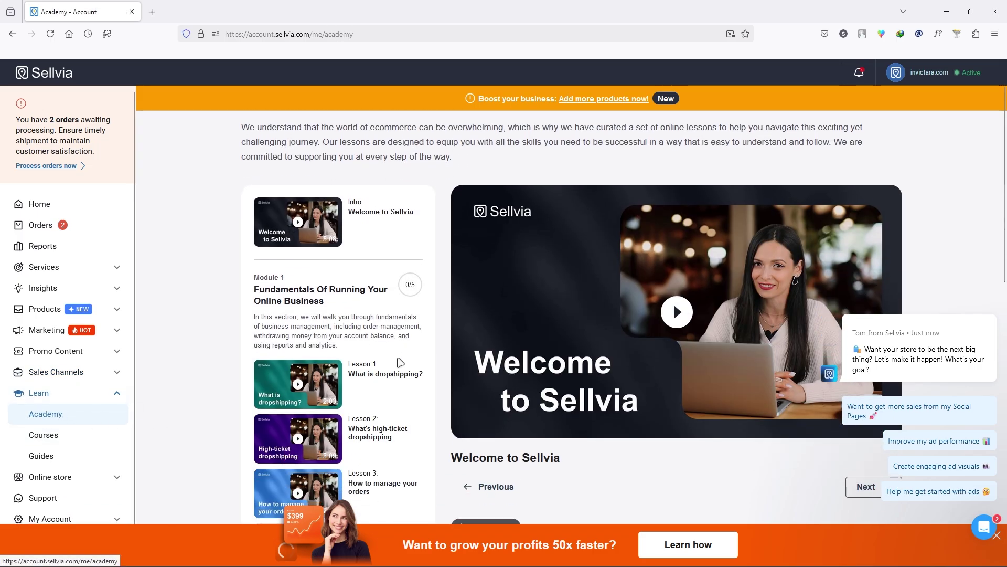
{"action": "scroll", "coordinate": [401, 361], "scroll_direction": "down", "scroll_amount": 5}
{"action": "left_click", "coordinate": [62, 443]}
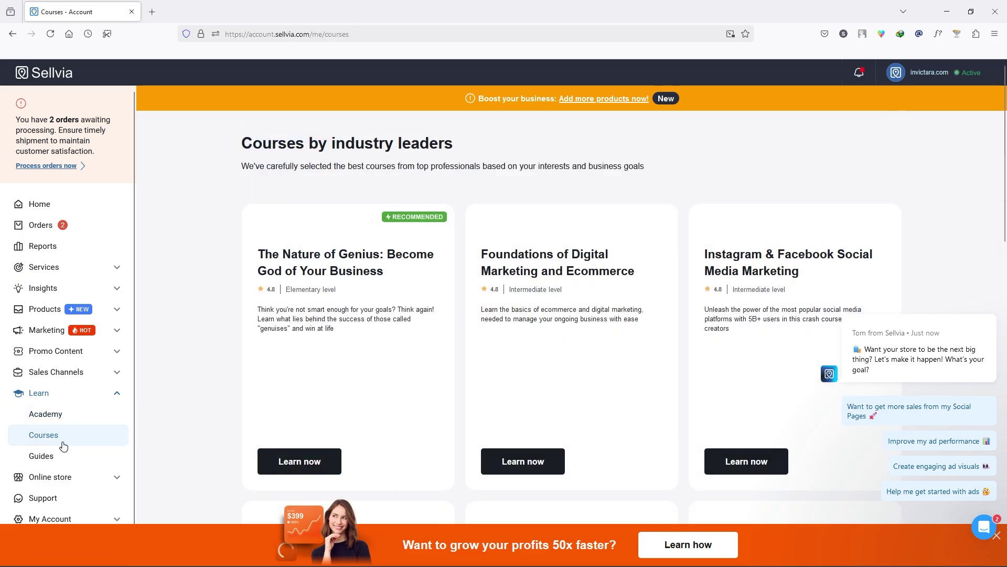
{"action": "left_click", "coordinate": [62, 455]}
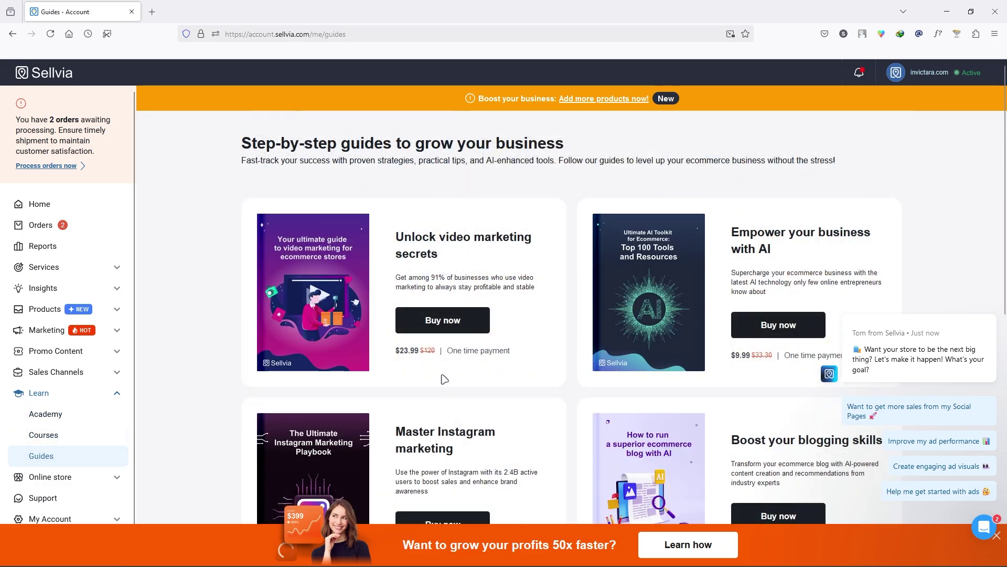
{"action": "scroll", "coordinate": [444, 379], "scroll_direction": "down", "scroll_amount": 9}
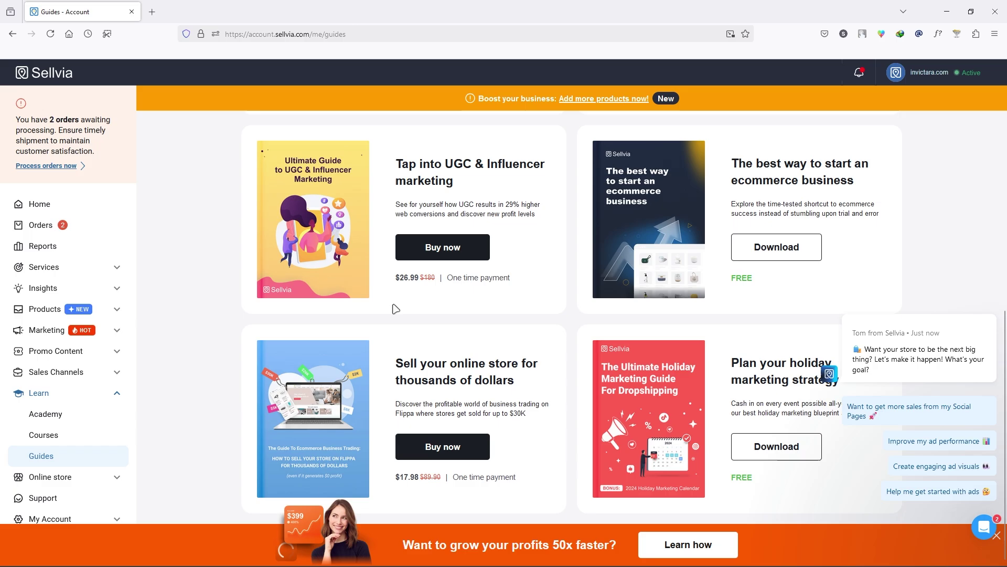
Open the store's Orders page and look over the orders section.
{"action": "left_click", "coordinate": [40, 224]}
{"action": "scroll", "coordinate": [157, 331], "scroll_direction": "down", "scroll_amount": 3}
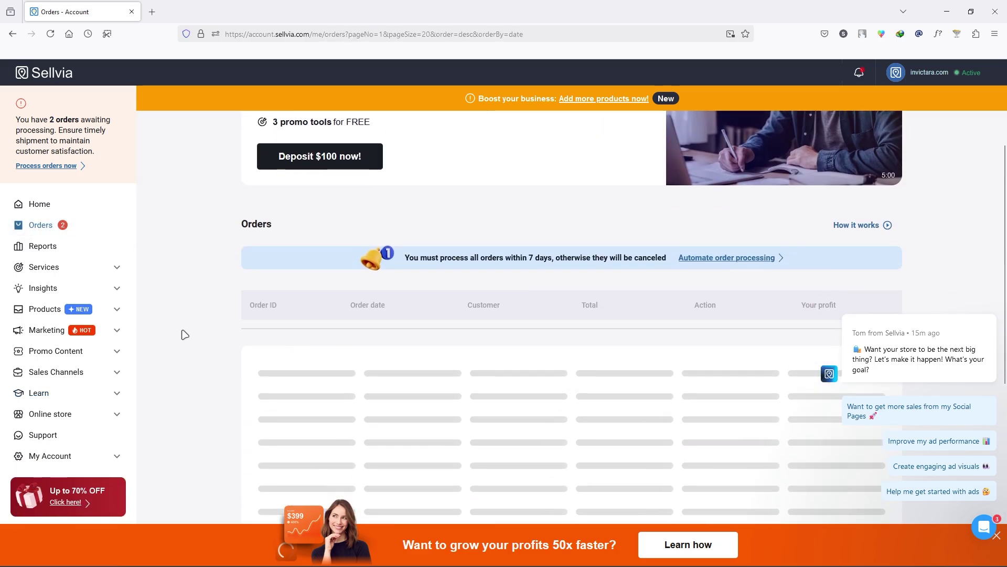
{"action": "scroll", "coordinate": [342, 355], "scroll_direction": "down", "scroll_amount": 2}
{"action": "scroll", "coordinate": [498, 325], "scroll_direction": "up", "scroll_amount": 4}
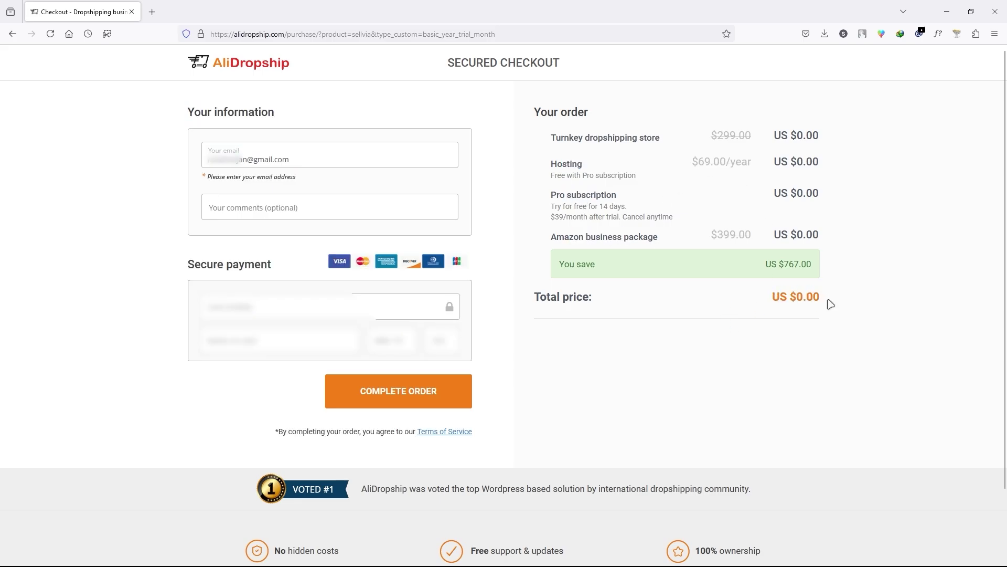
Complete the AliDropship order for the turnkey dropshipping store with the 14-day free Pro subscription trial.
{"action": "left_click", "coordinate": [389, 391]}
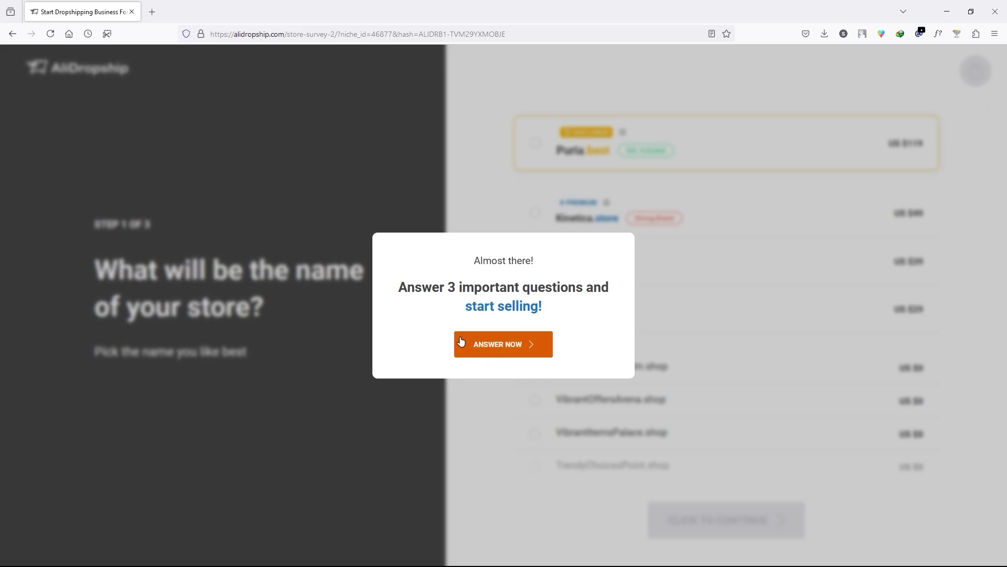
Start the store survey and choose the free domain TrendingVaultArena.shop as the store name.
{"action": "left_click", "coordinate": [500, 350]}
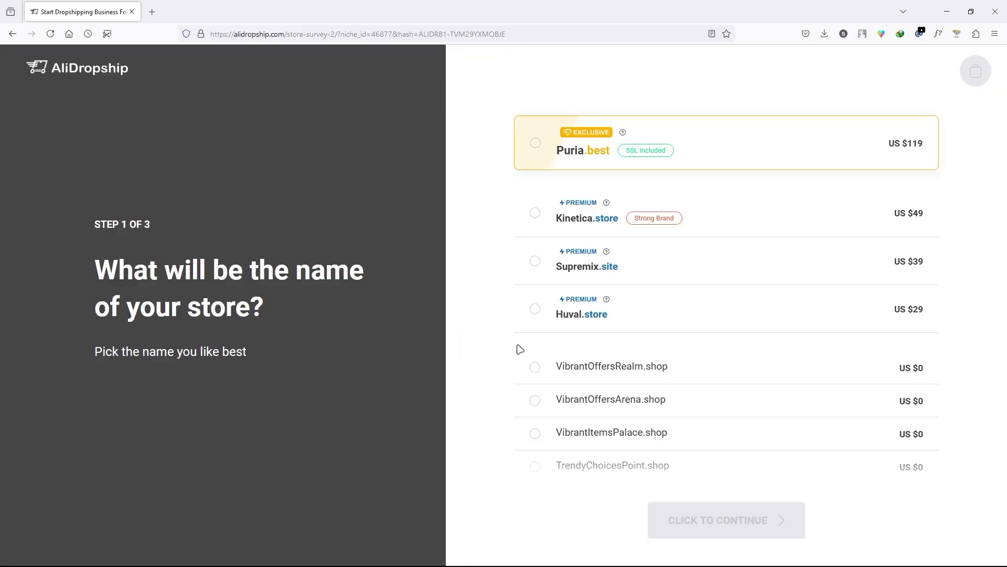
{"action": "scroll", "coordinate": [628, 402], "scroll_direction": "down", "scroll_amount": 2}
{"action": "scroll", "coordinate": [624, 394], "scroll_direction": "down", "scroll_amount": 1}
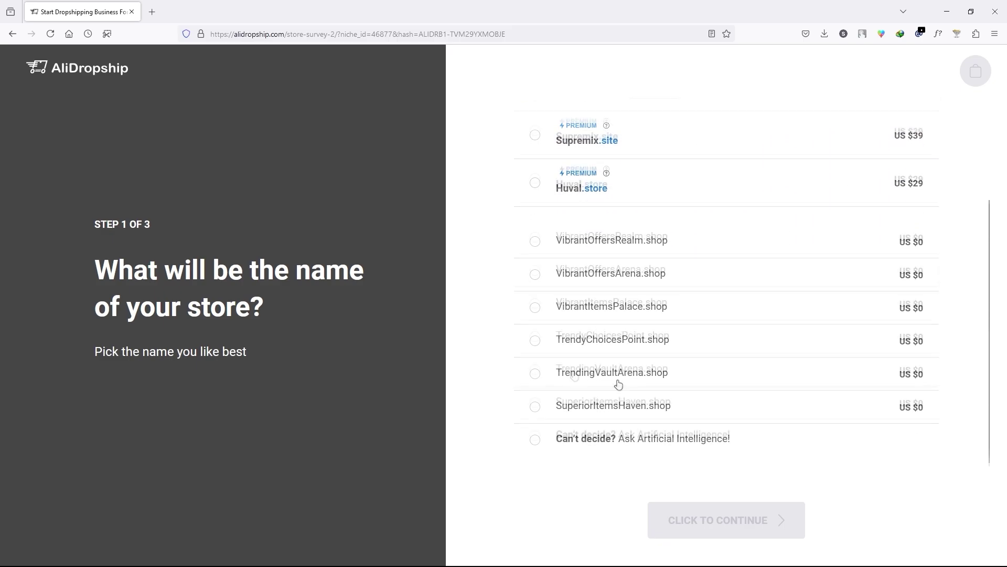
{"action": "left_click", "coordinate": [609, 370]}
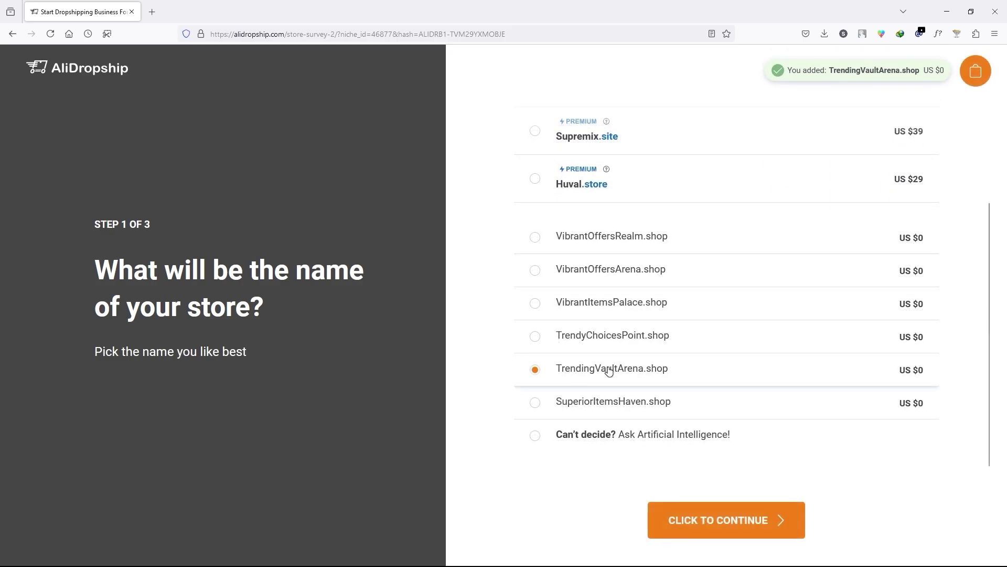
{"action": "left_click", "coordinate": [714, 520]}
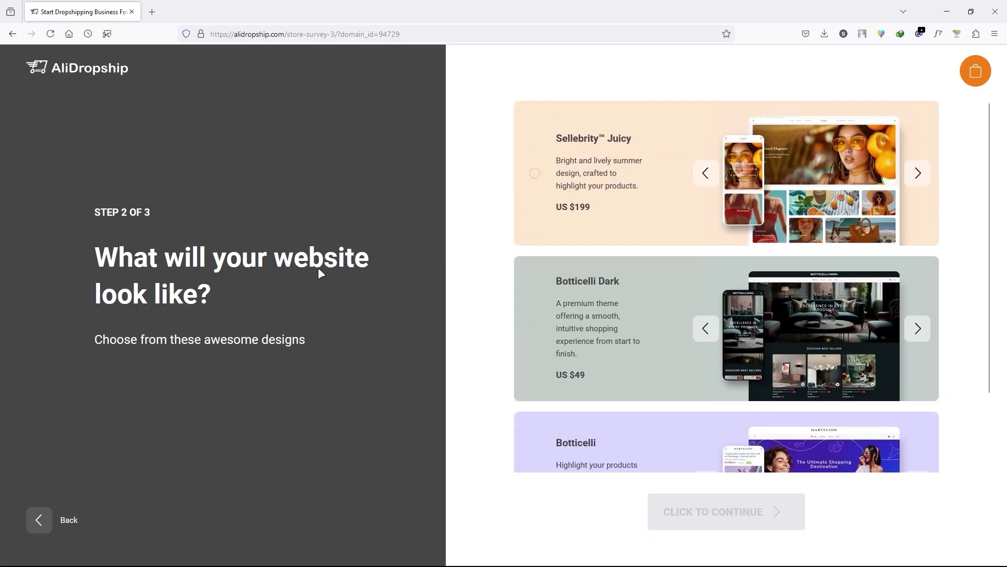
Choose a website design for the store and finish the survey without adding any upgrade services.
{"action": "scroll", "coordinate": [757, 198], "scroll_direction": "down", "scroll_amount": 2}
{"action": "left_click", "coordinate": [629, 378]}
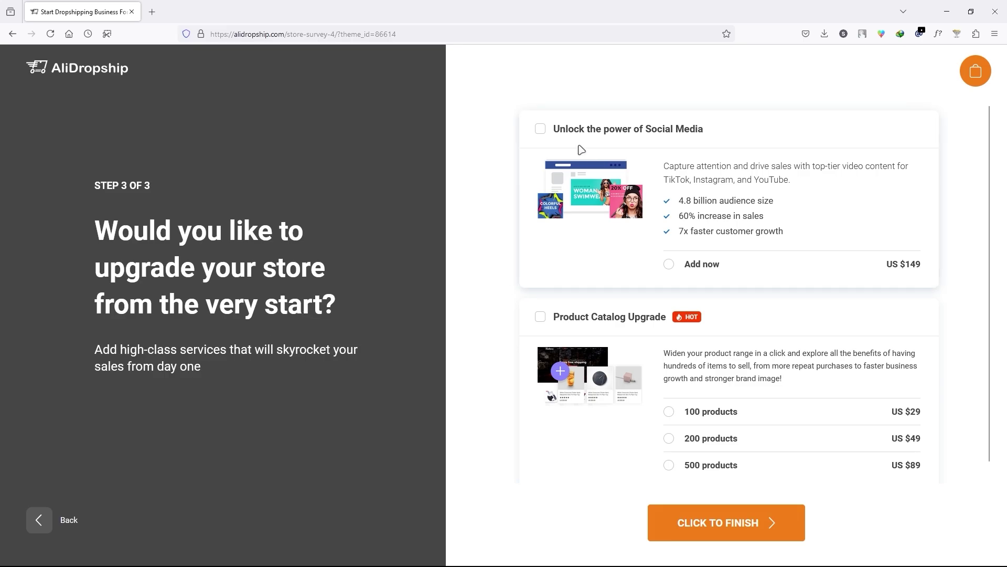
{"action": "scroll", "coordinate": [655, 263], "scroll_direction": "down", "scroll_amount": 1}
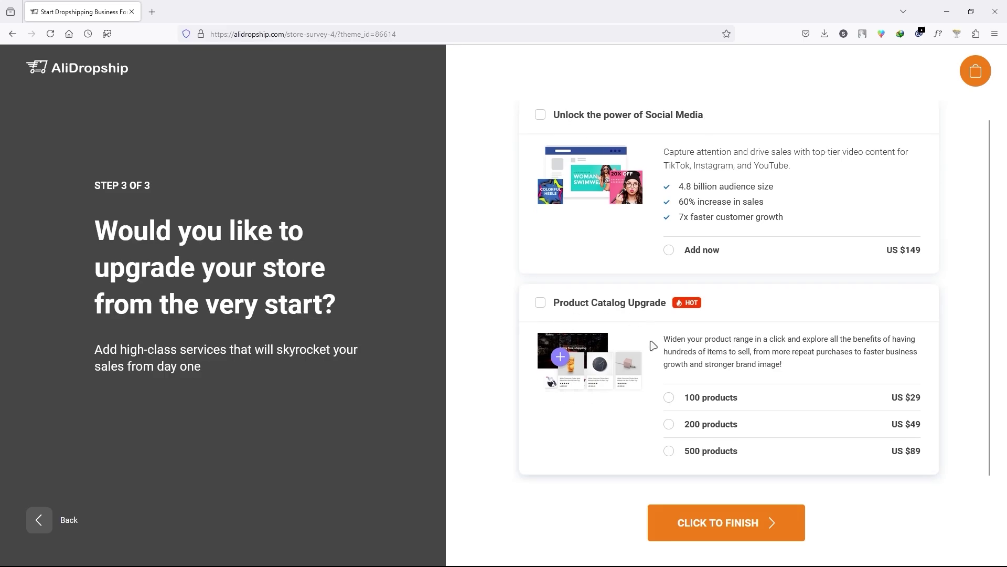
{"action": "scroll", "coordinate": [582, 370], "scroll_direction": "up", "scroll_amount": 1}
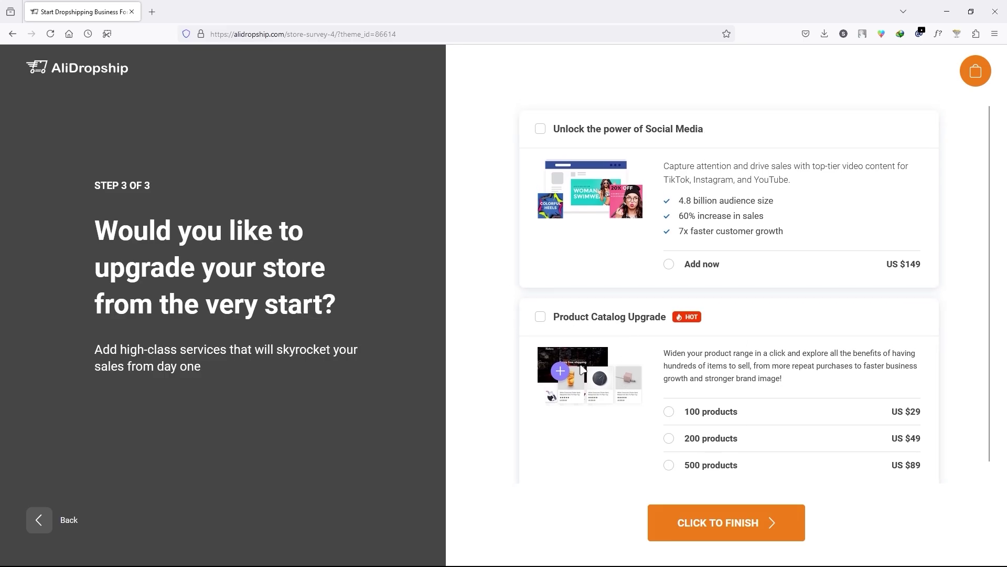
{"action": "left_click", "coordinate": [733, 529]}
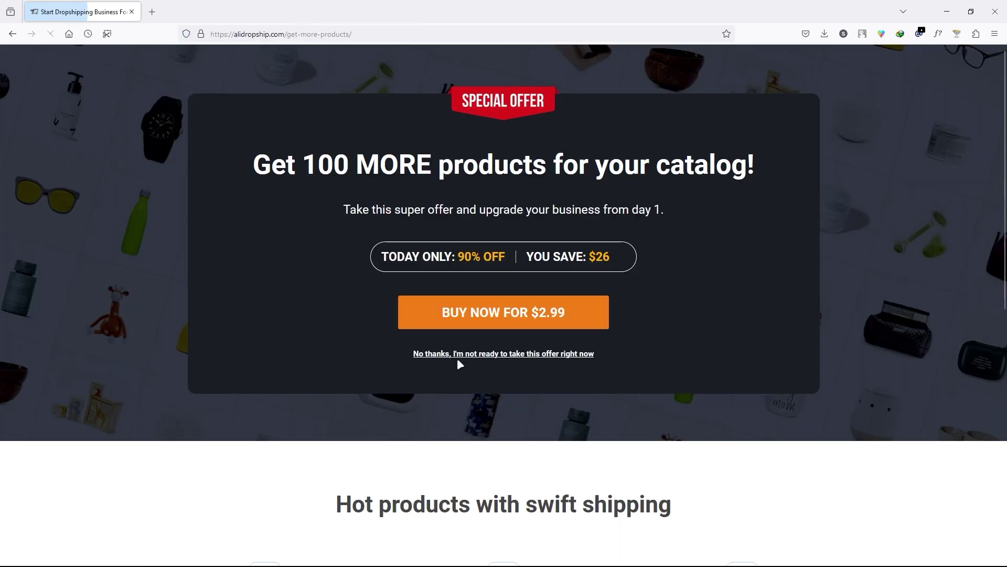
Look over the special offer for 100 more catalog products at $2.99 and decline it.
{"action": "scroll", "coordinate": [320, 382], "scroll_direction": "down", "scroll_amount": 2}
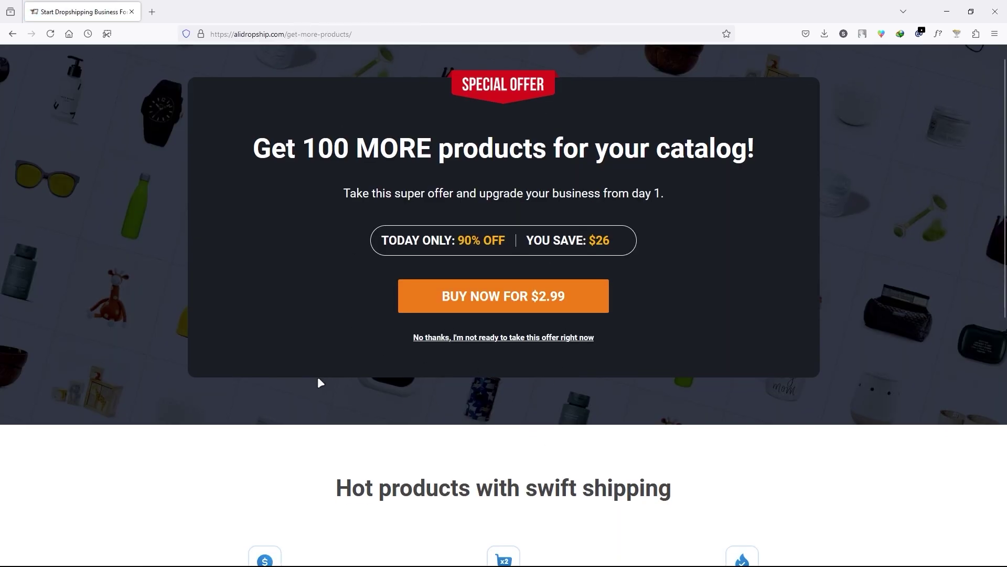
{"action": "scroll", "coordinate": [457, 317], "scroll_direction": "up", "scroll_amount": 1}
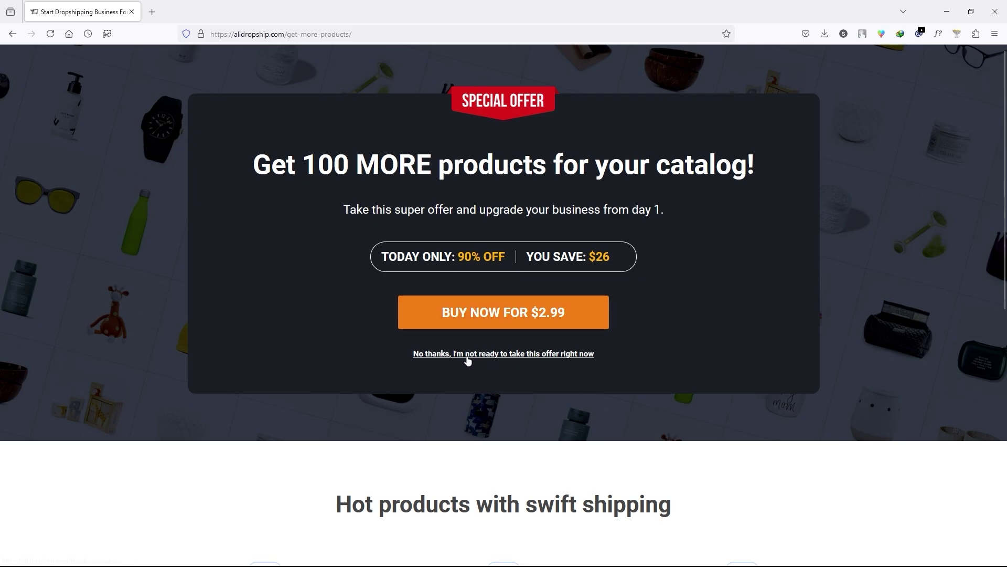
{"action": "left_click", "coordinate": [495, 356]}
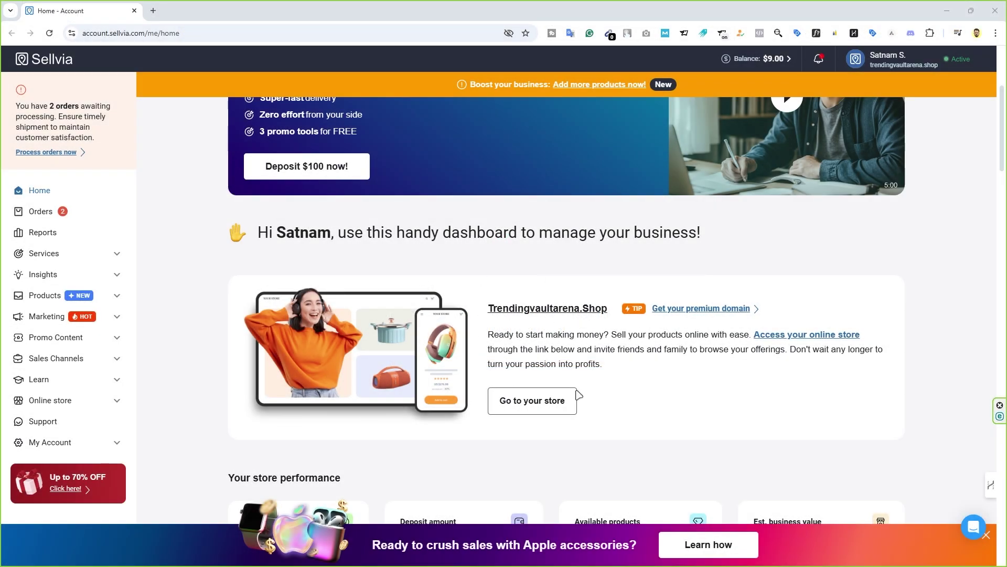
Open the trendingvaultarena.shop storefront and look through its homepage, from the best sellers to the footer.
{"action": "left_click", "coordinate": [528, 407]}
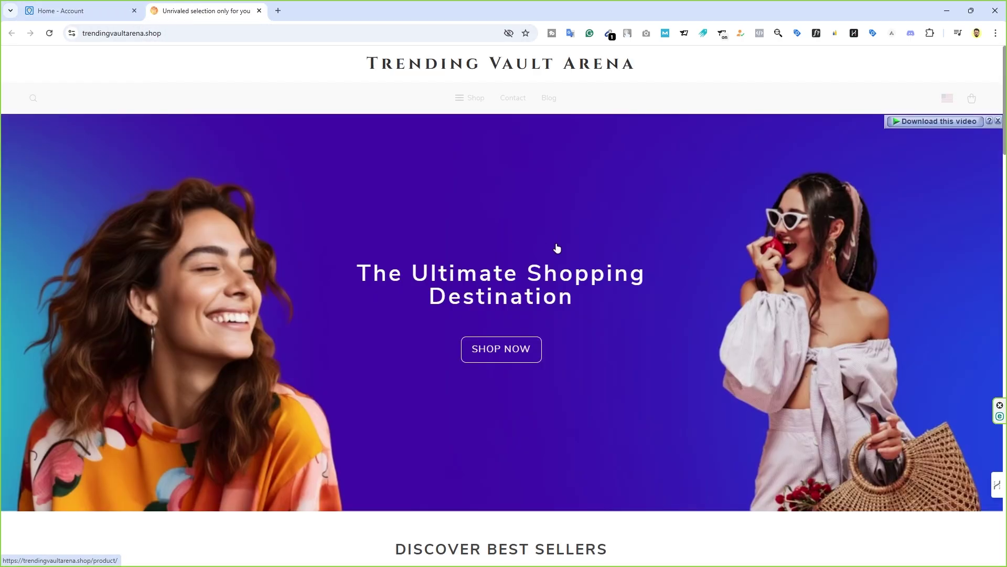
{"action": "scroll", "coordinate": [635, 269], "scroll_direction": "down", "scroll_amount": 15}
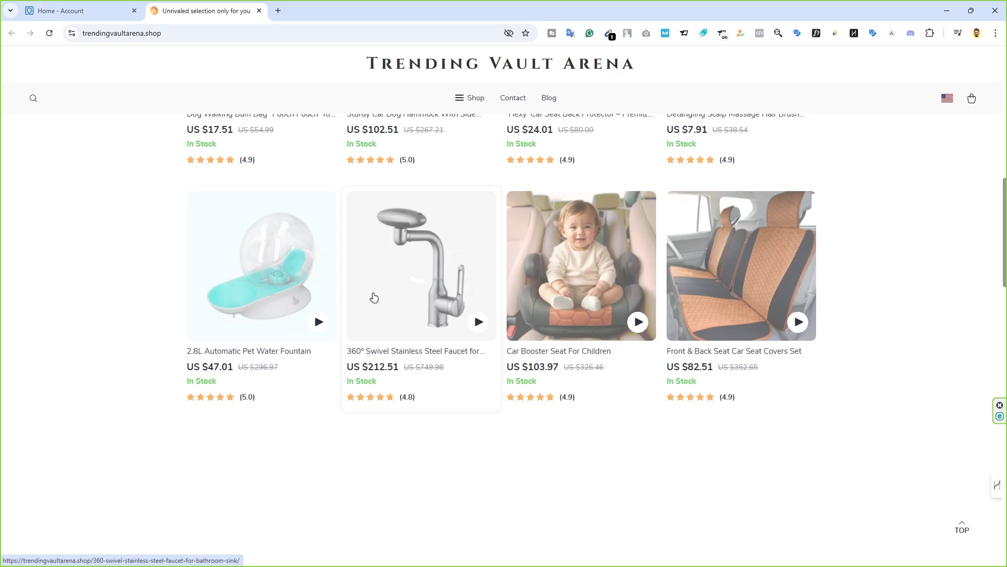
{"action": "scroll", "coordinate": [581, 371], "scroll_direction": "down", "scroll_amount": 15}
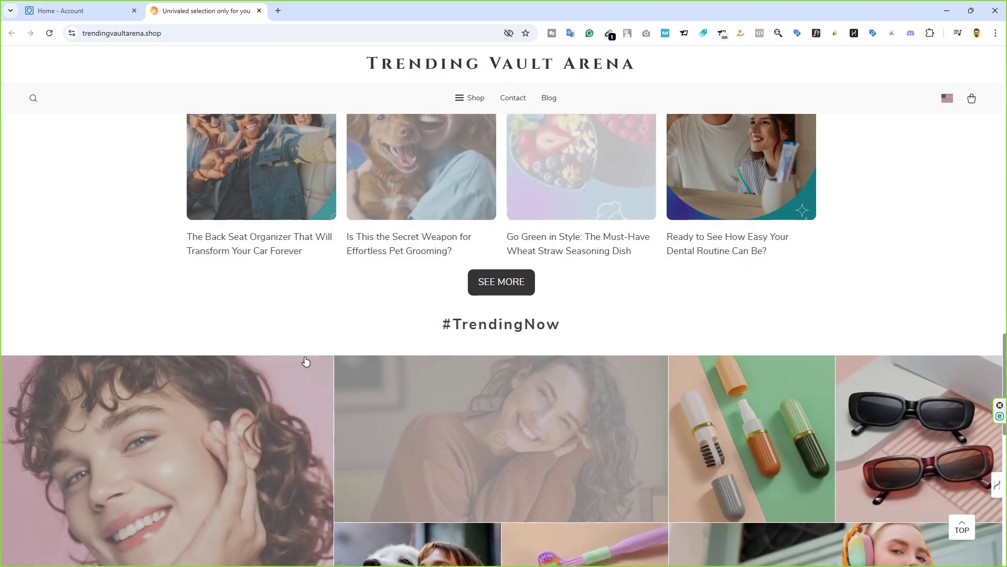
{"action": "scroll", "coordinate": [315, 364], "scroll_direction": "down", "scroll_amount": 9}
{"action": "scroll", "coordinate": [392, 371], "scroll_direction": "up", "scroll_amount": 11}
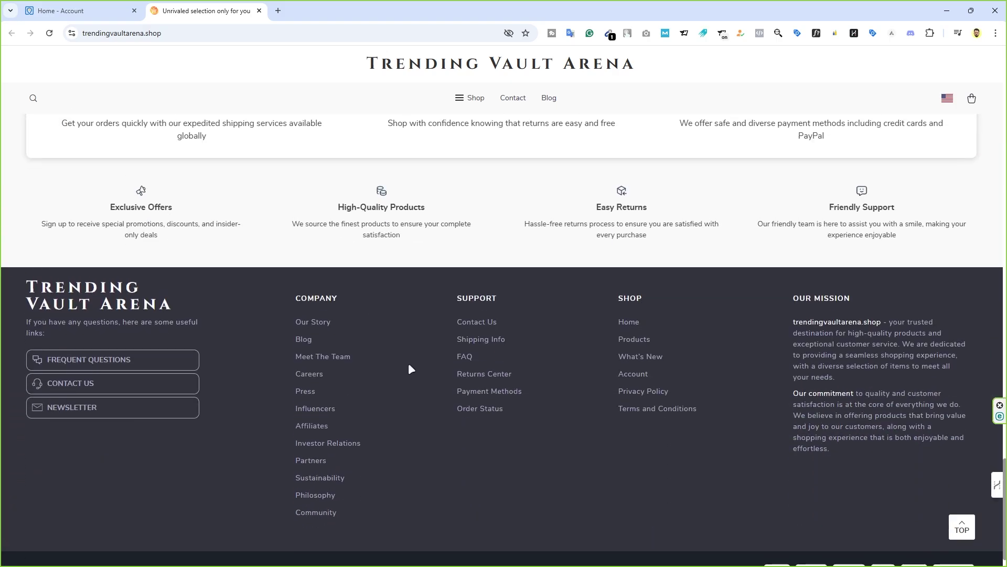
{"action": "scroll", "coordinate": [413, 369], "scroll_direction": "up", "scroll_amount": 10}
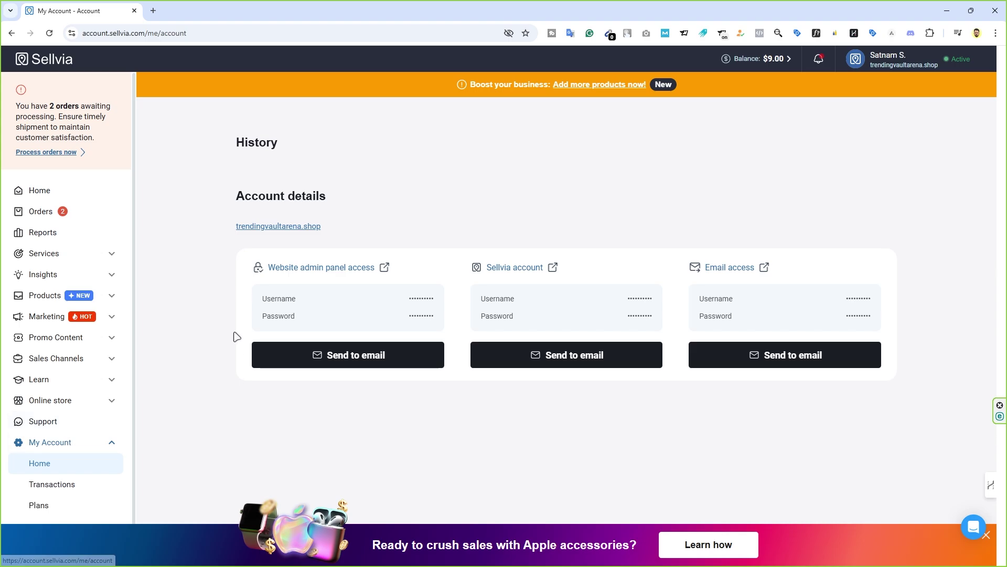
Look over the purchase history and account details on the My Account home page.
{"action": "scroll", "coordinate": [247, 336], "scroll_direction": "up", "scroll_amount": 6}
{"action": "scroll", "coordinate": [225, 313], "scroll_direction": "down", "scroll_amount": 9}
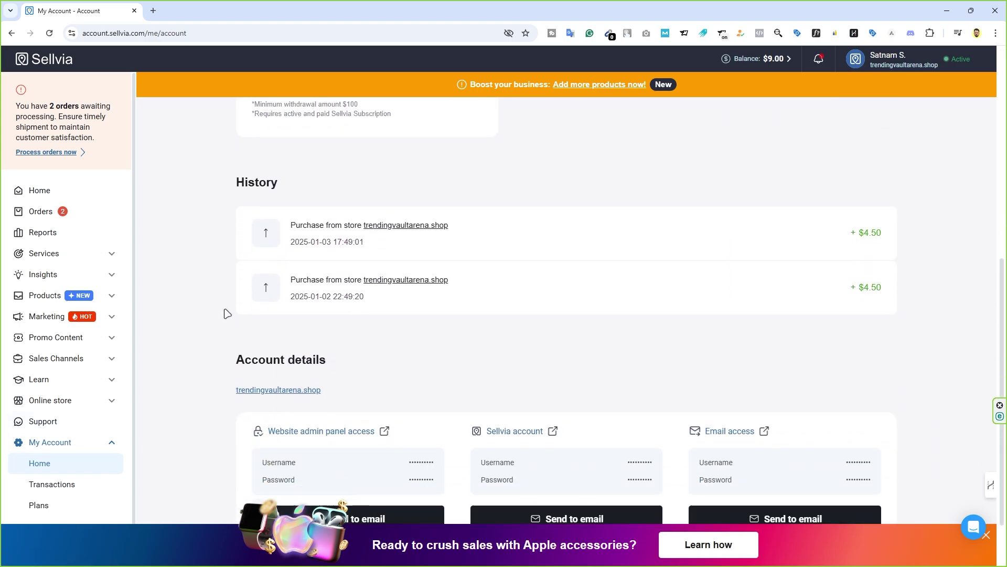